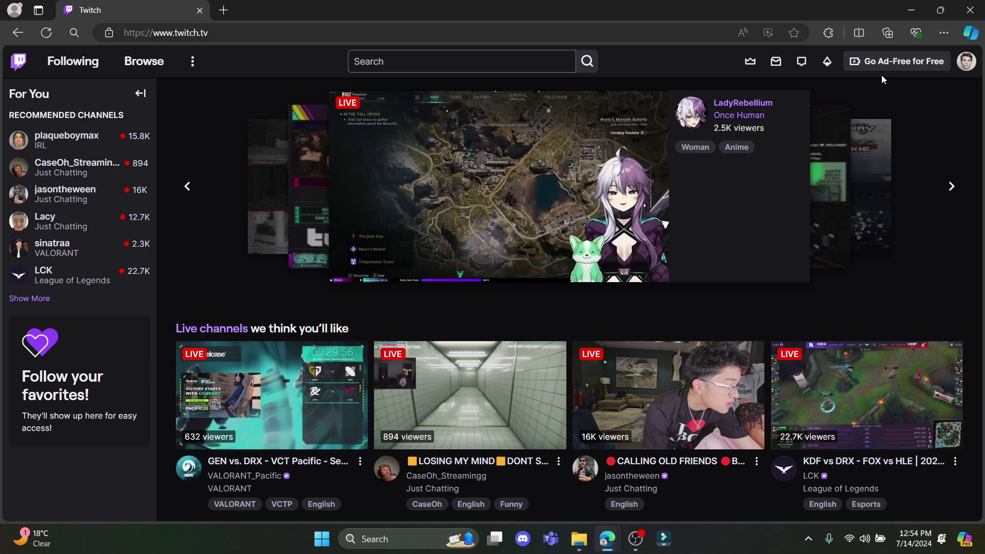
Switch from the Twitch page to the OBS Studio main window via the taskbar
left_click(635, 538)
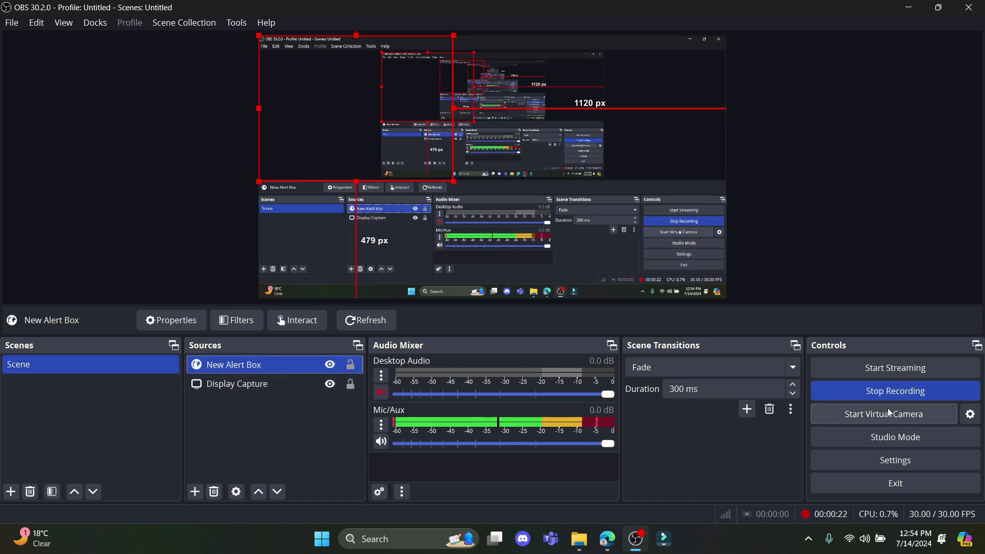
In Stream settings, change the Twitch server to Asia: India, Mumbai and save
left_click(894, 461)
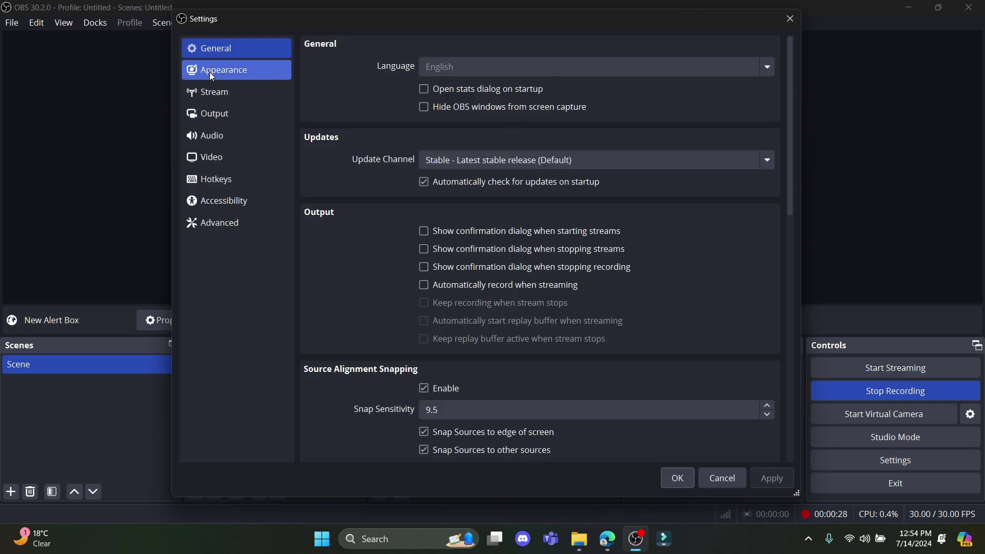
left_click(210, 94)
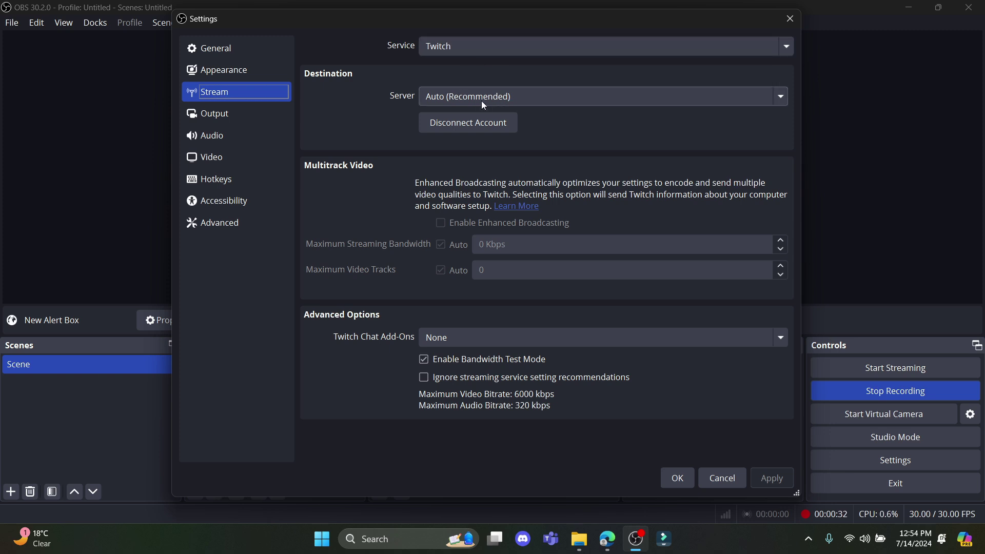
left_click(507, 96)
left_click(509, 97)
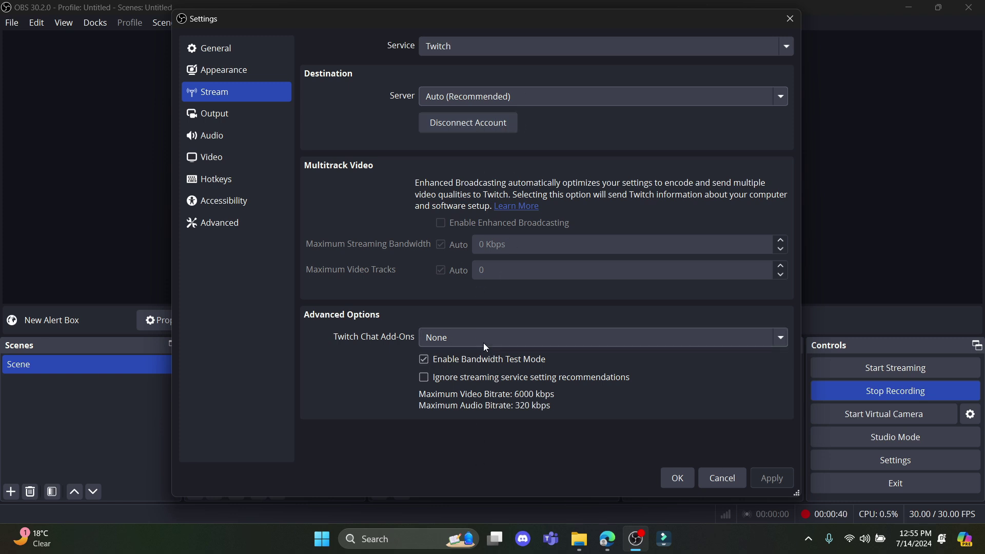
left_click(496, 98)
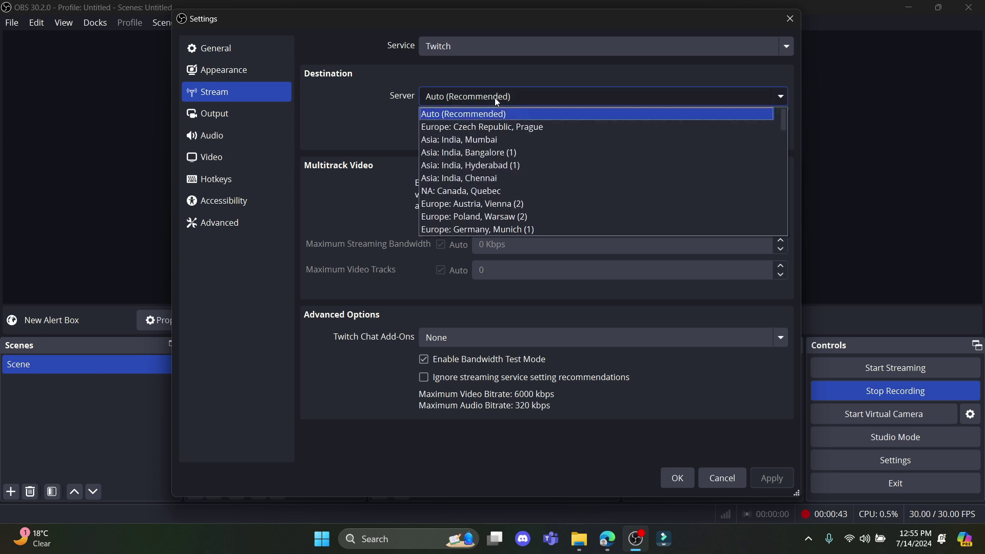
left_click(463, 141)
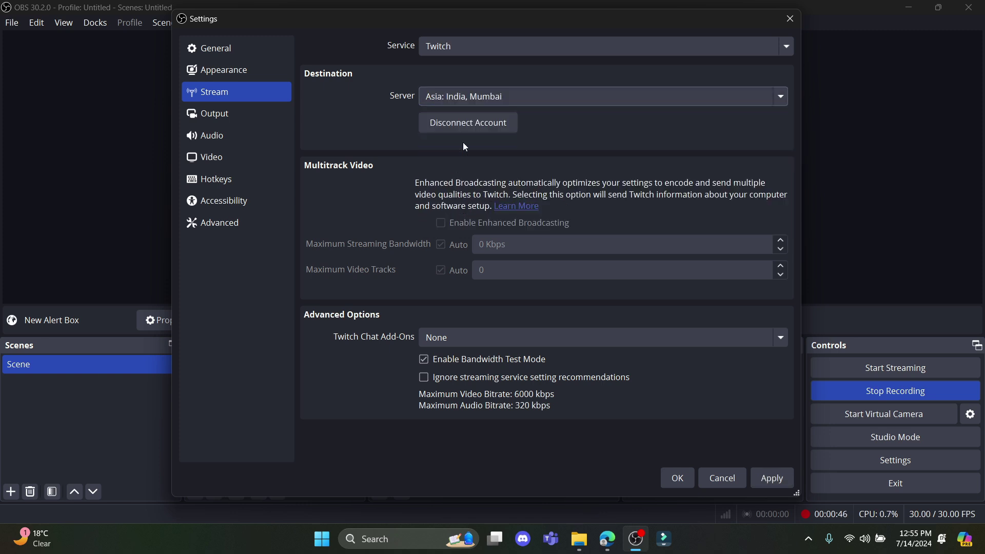
left_click(765, 481)
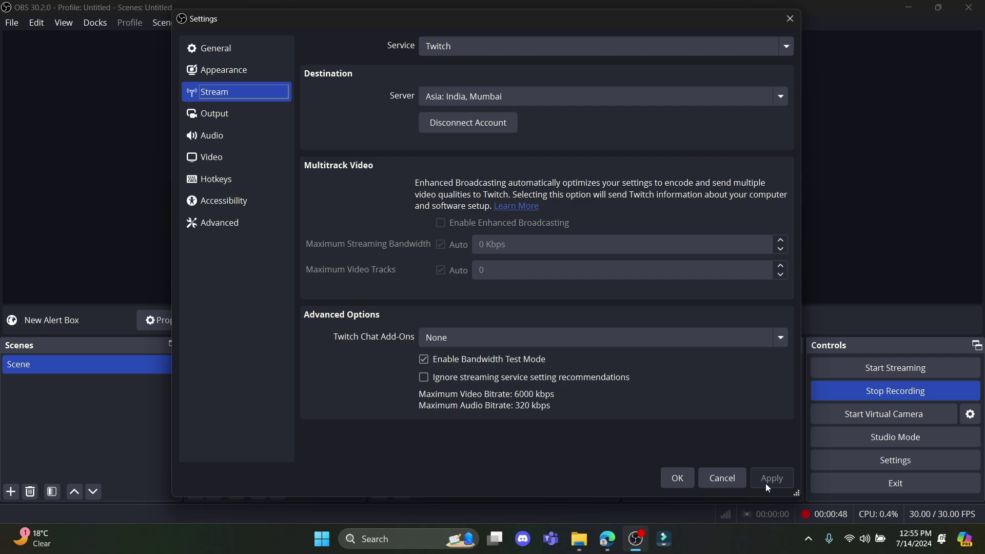
left_click(702, 479)
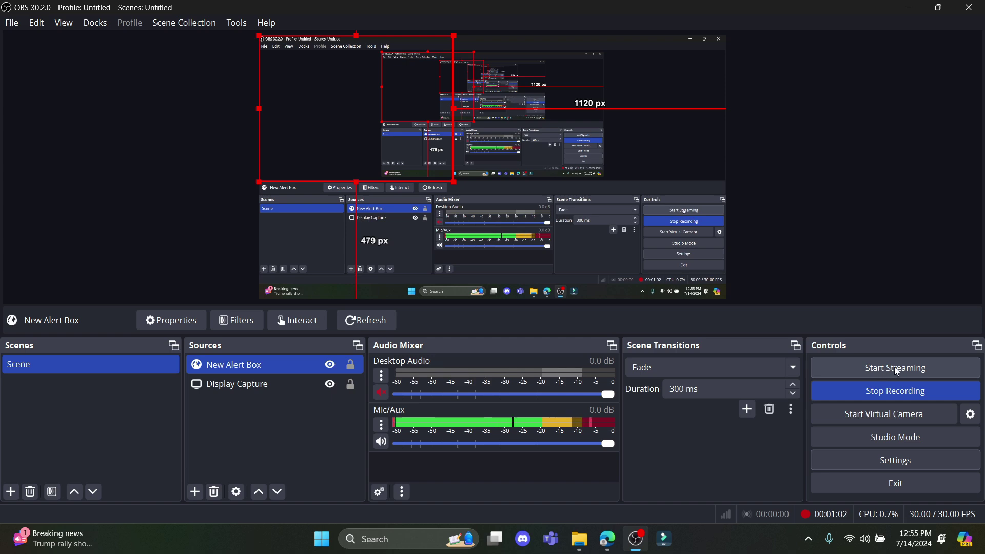
mouse_move(603, 541)
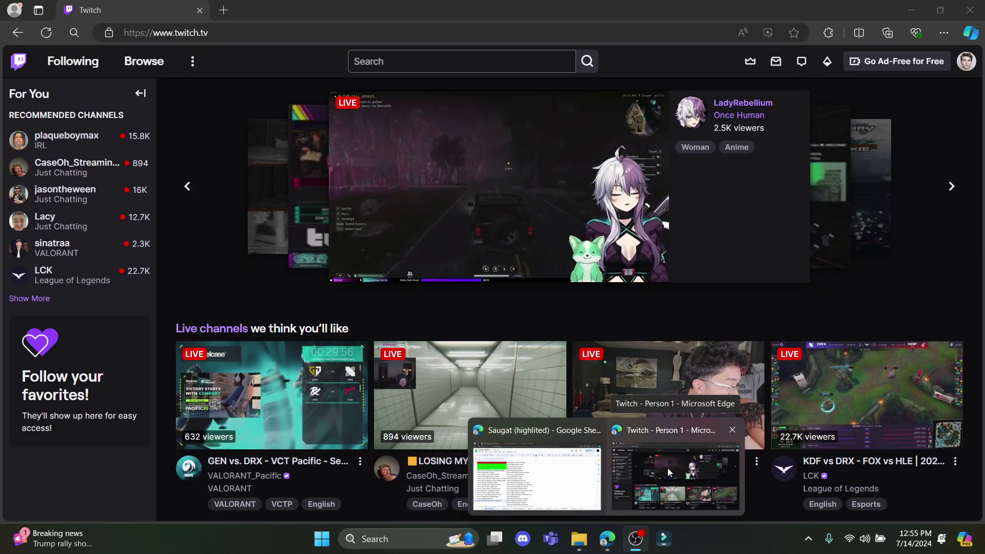
Copy the Primary Stream key from Twitch Creator Dashboard's Stream settings and return to OBS
left_click(667, 468)
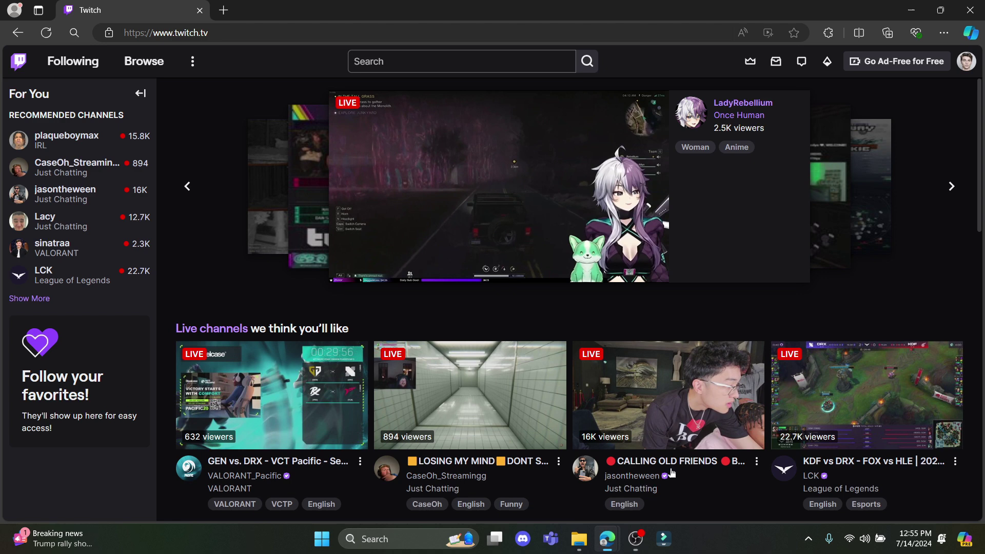
left_click(966, 62)
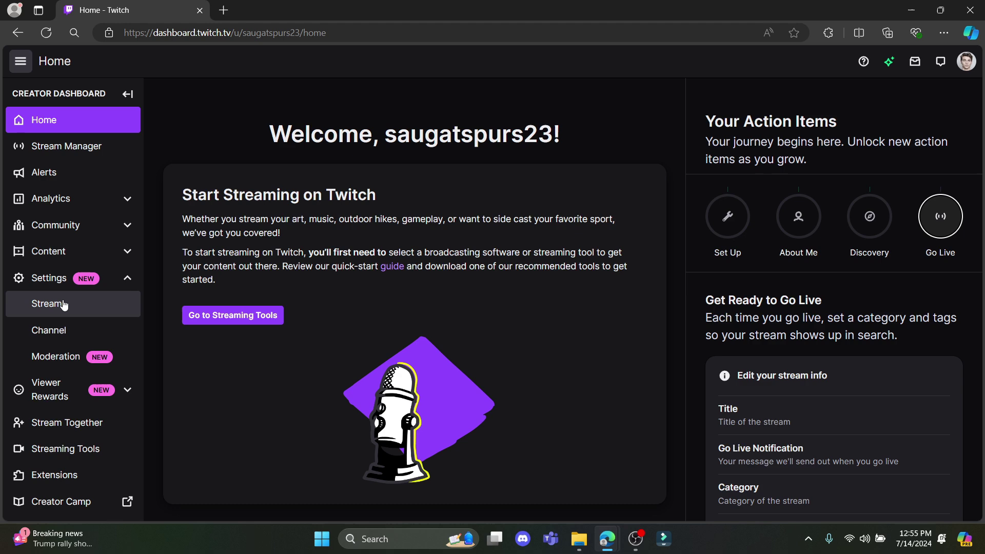
left_click(64, 305)
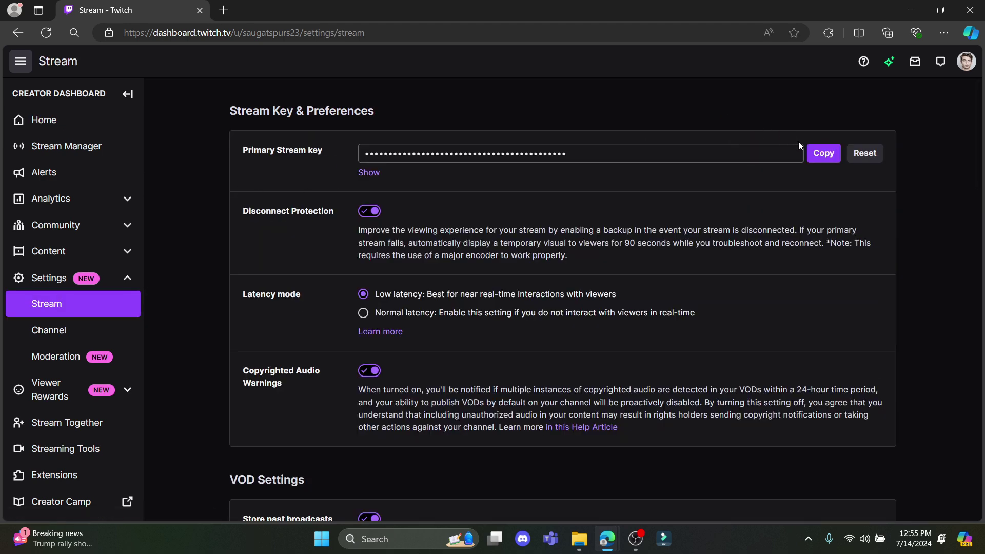
left_click(823, 154)
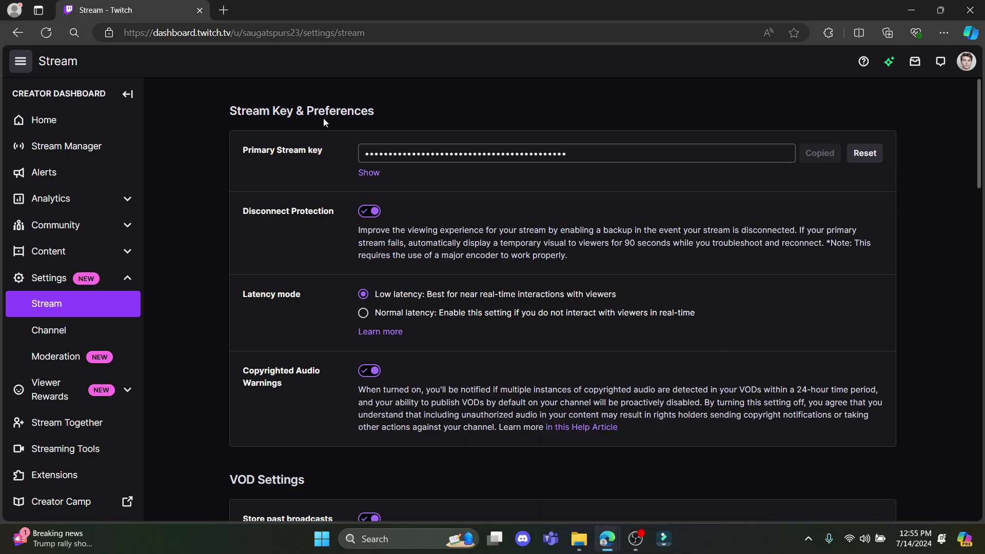
left_click(636, 539)
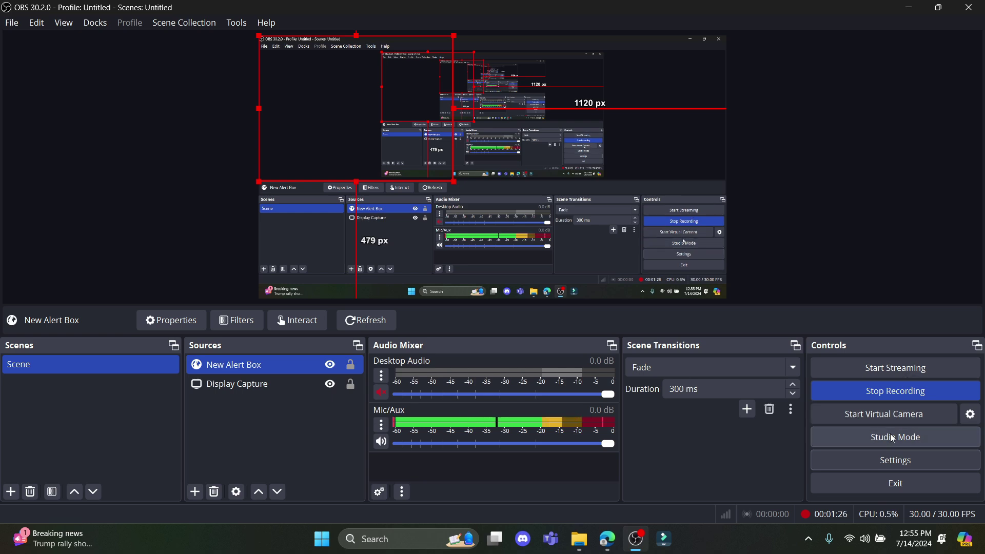
Disconnect the Twitch account in Stream settings and paste the copied stream key instead
left_click(894, 460)
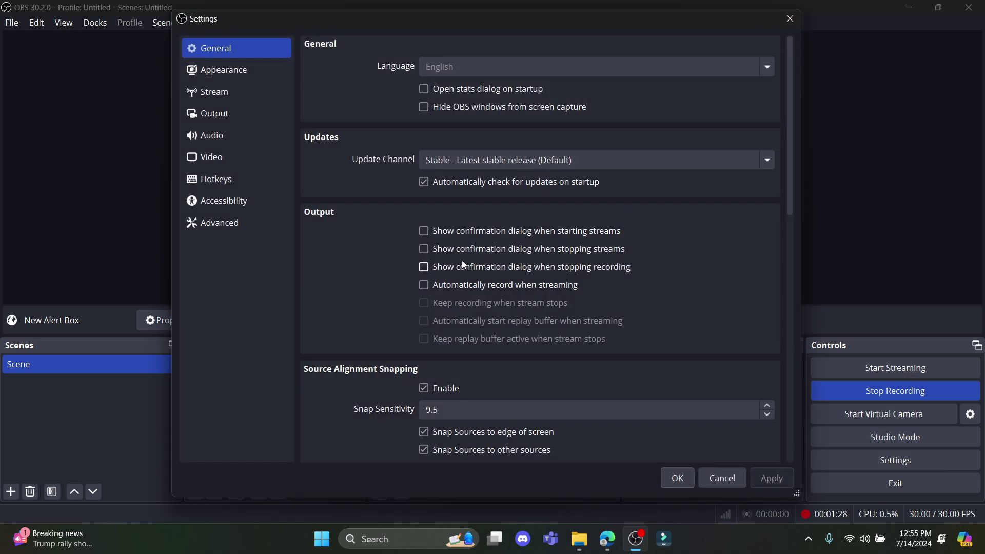
left_click(224, 92)
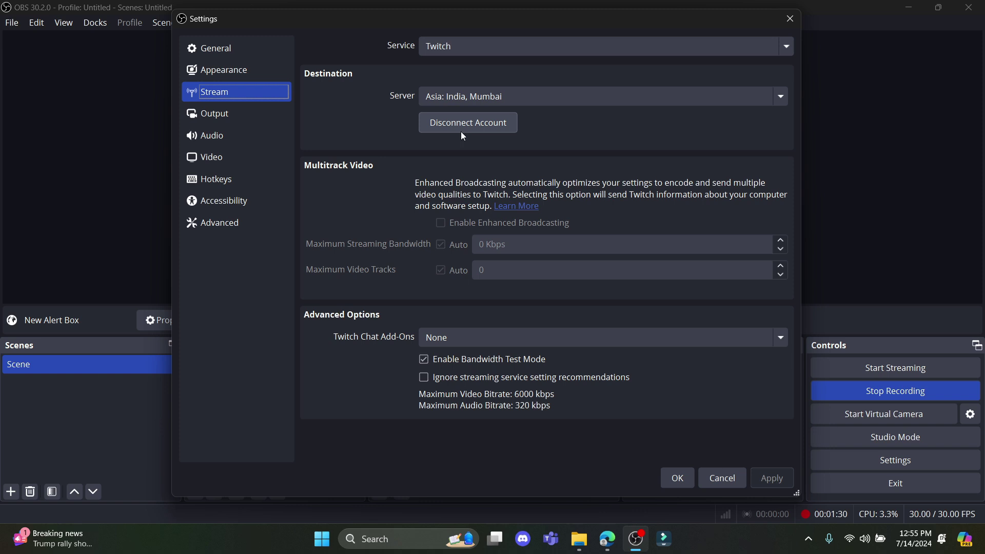
left_click(476, 125)
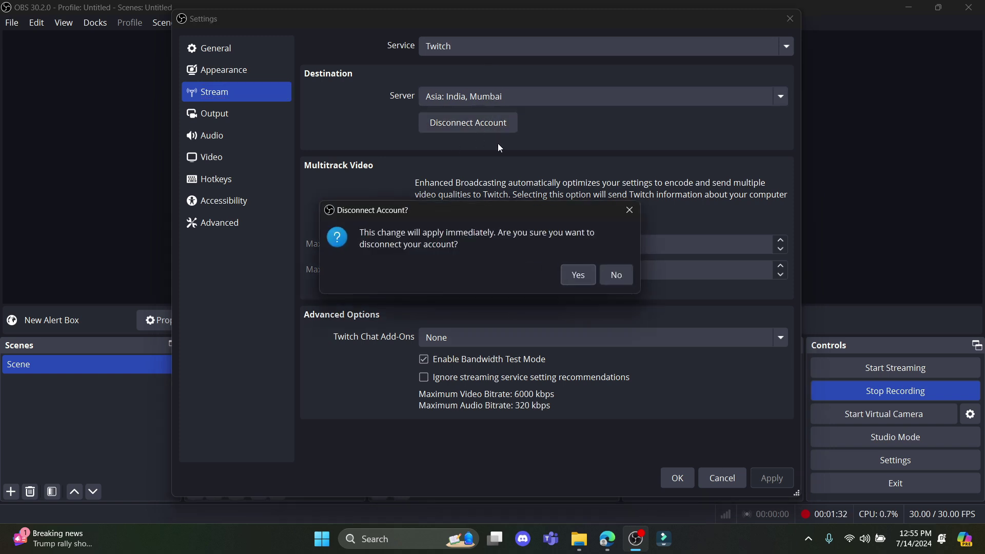
left_click(577, 273)
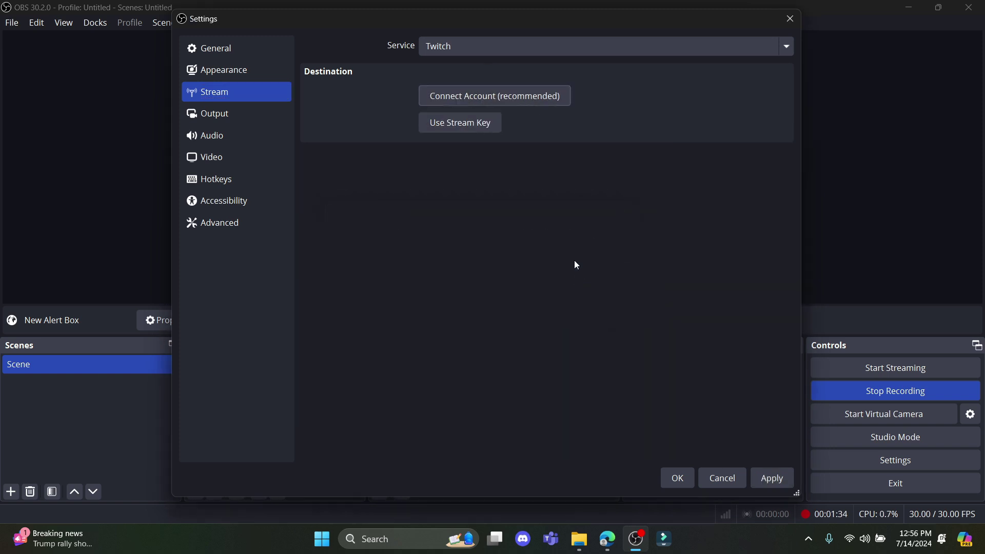
left_click(460, 125)
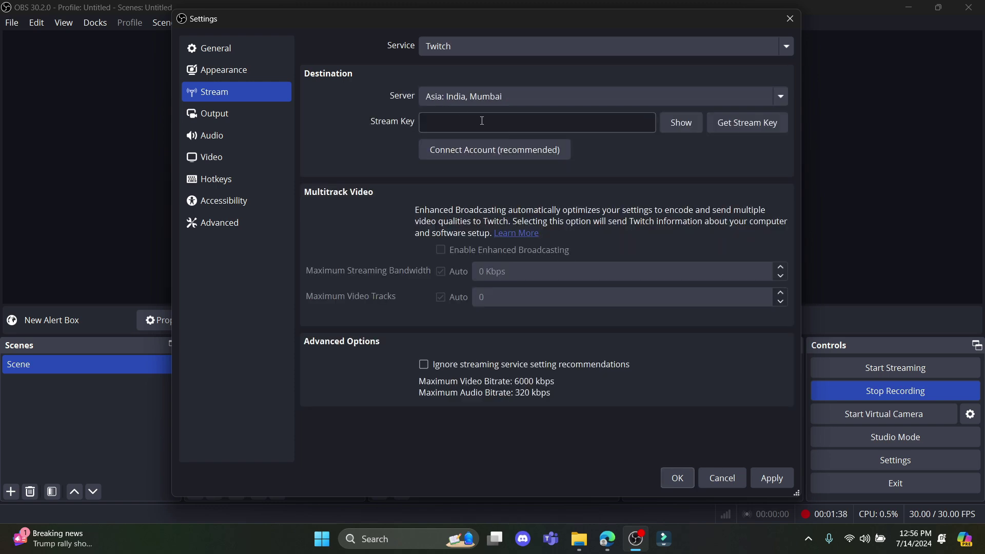
key("ctrl+v")
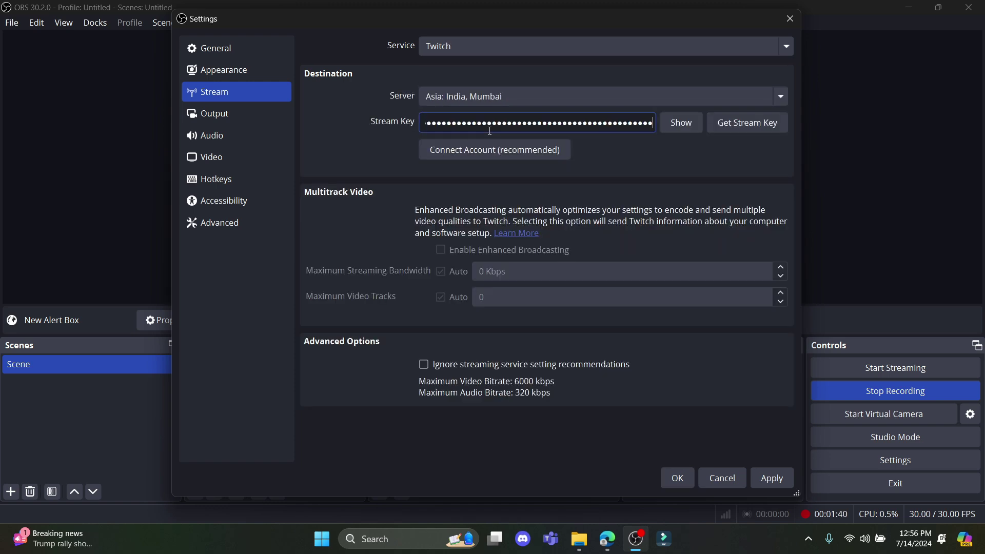
Reveal the Twitch primary stream key past the warning, then hide it again
left_click(734, 125)
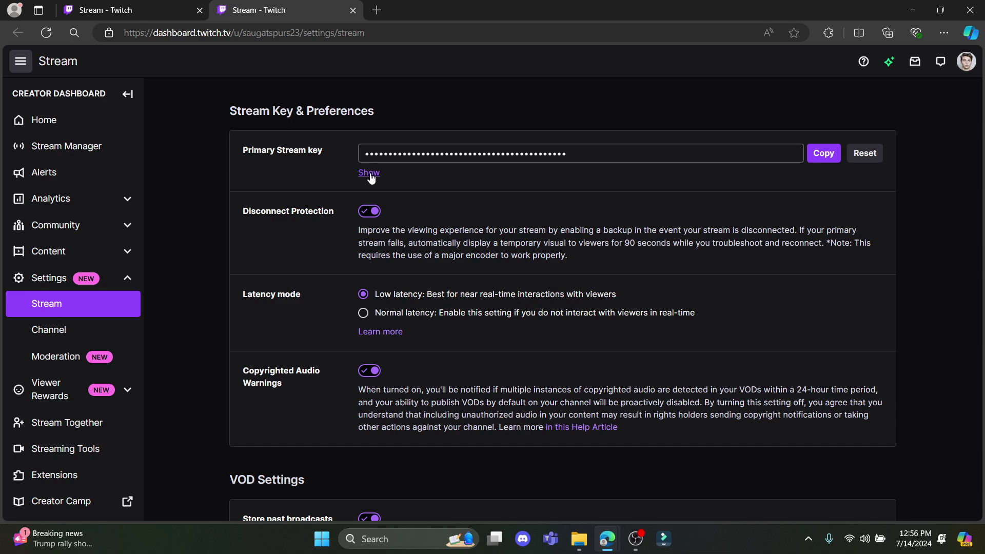
left_click(369, 173)
left_click(484, 354)
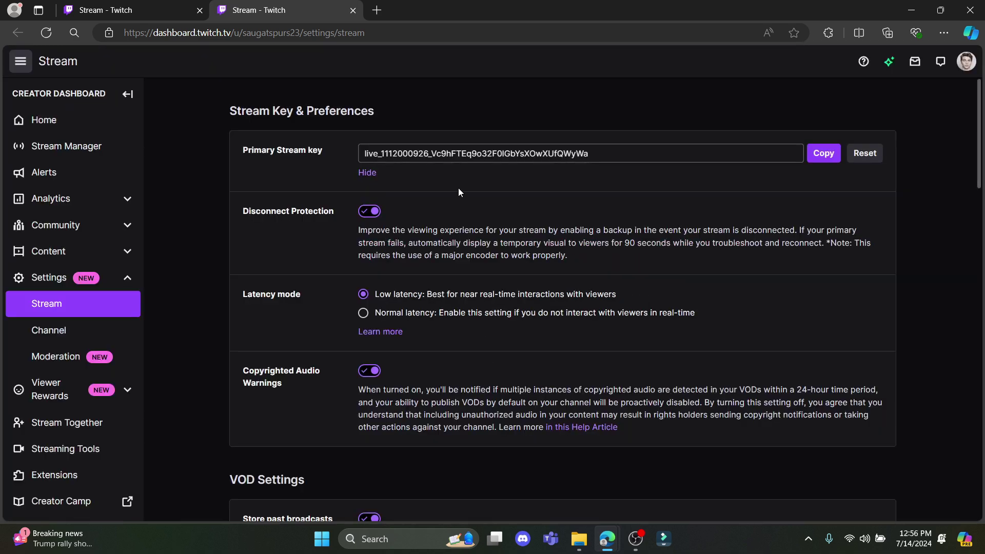
left_click(367, 173)
Back in OBS Stream settings, dismiss the blank Connect Account window and apply the settings
mouse_move(590, 548)
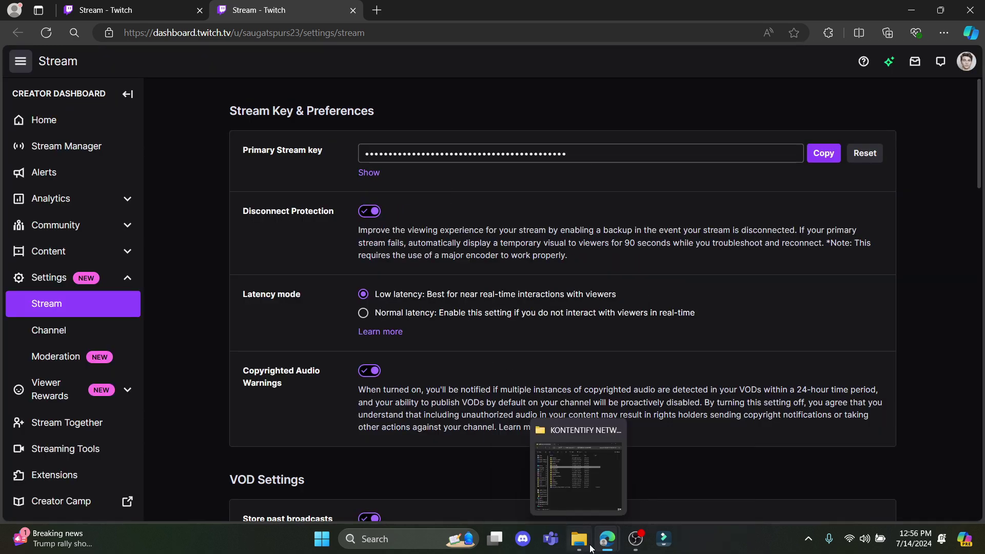
left_click(636, 538)
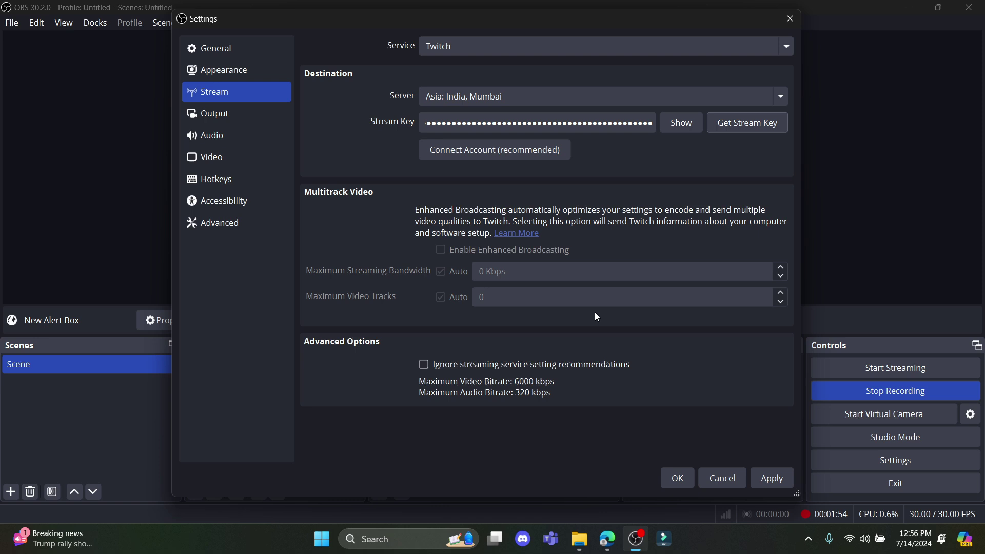
left_click(447, 152)
left_click(694, 22)
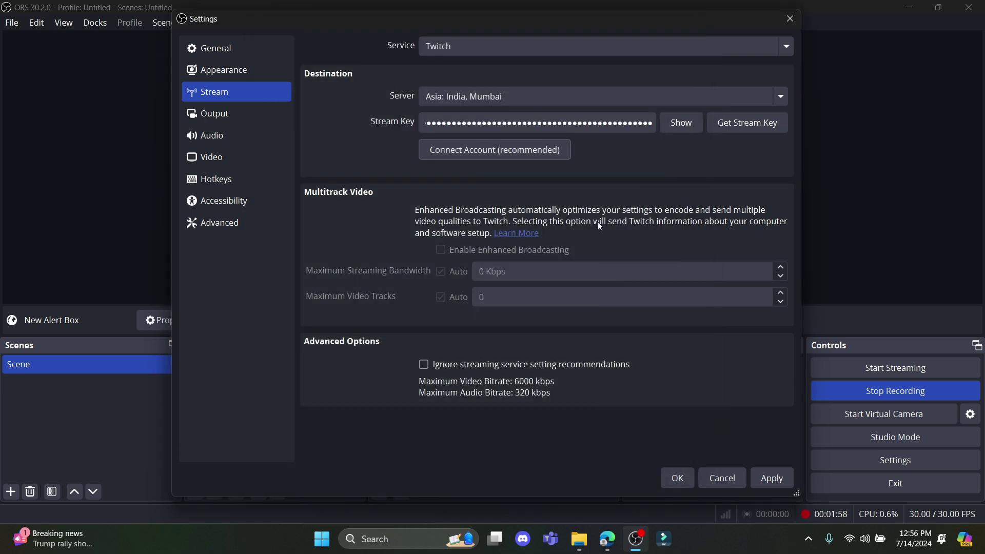
left_click(771, 478)
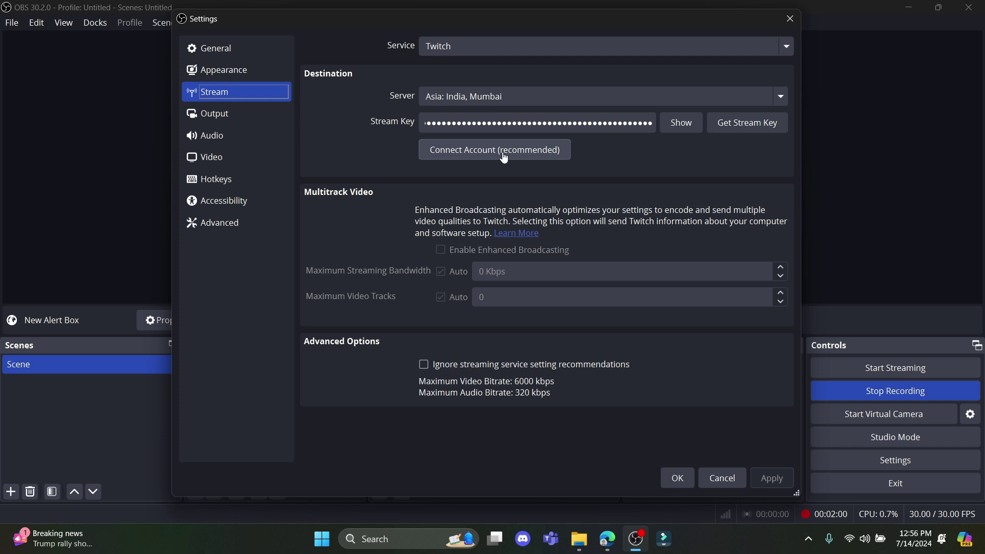
Start Connect Account and log in to Twitch, correcting the mistyped account password
left_click(448, 152)
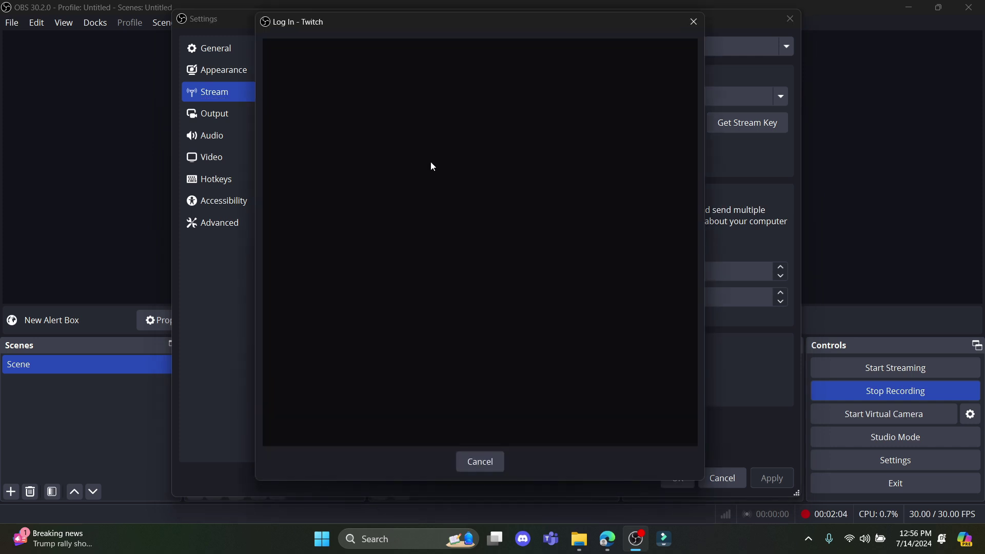
left_click(415, 164)
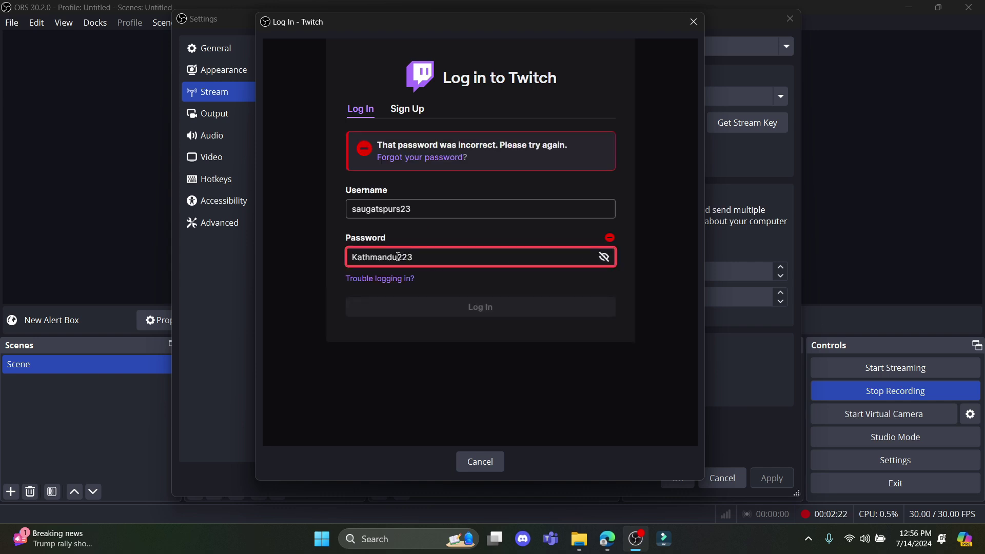
double_click(399, 256)
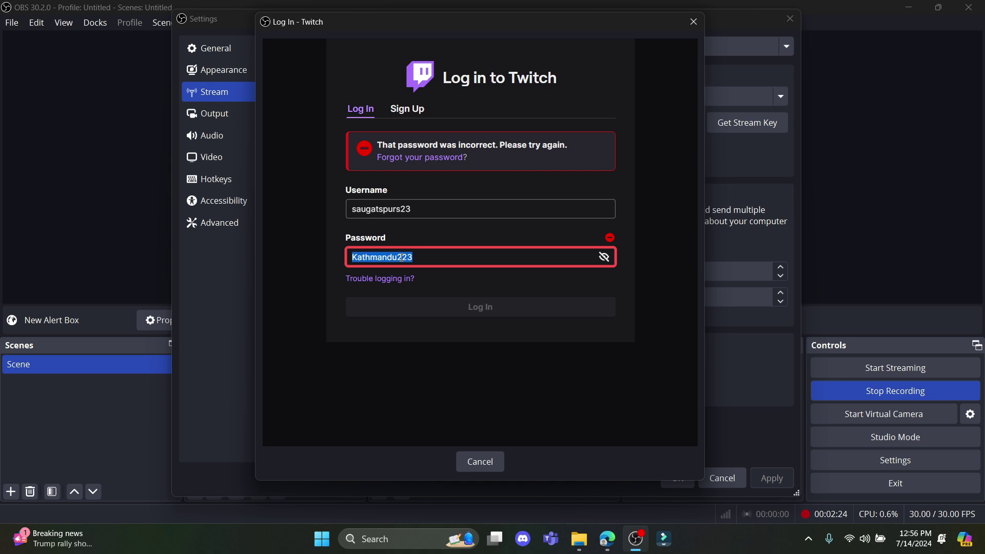
left_click(401, 257)
key("BackSpace")
type("@")
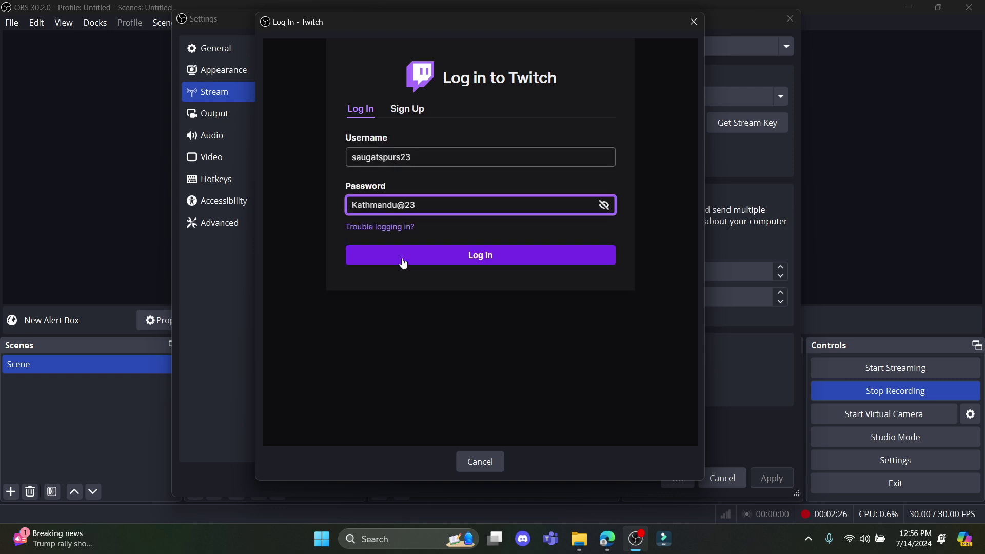
left_click(403, 263)
Enter the 6-digit verification code and apply settings with the linked Twitch account
mouse_move(634, 537)
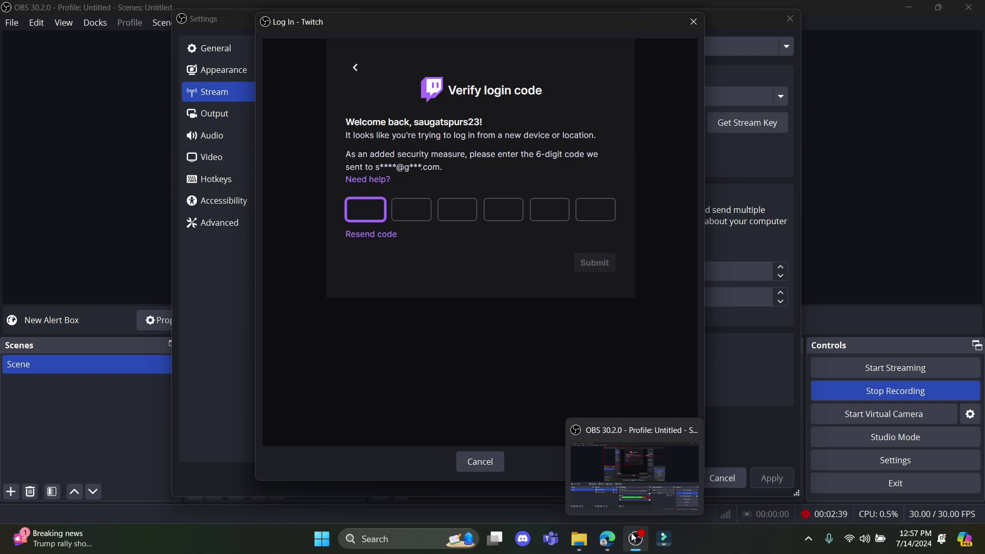
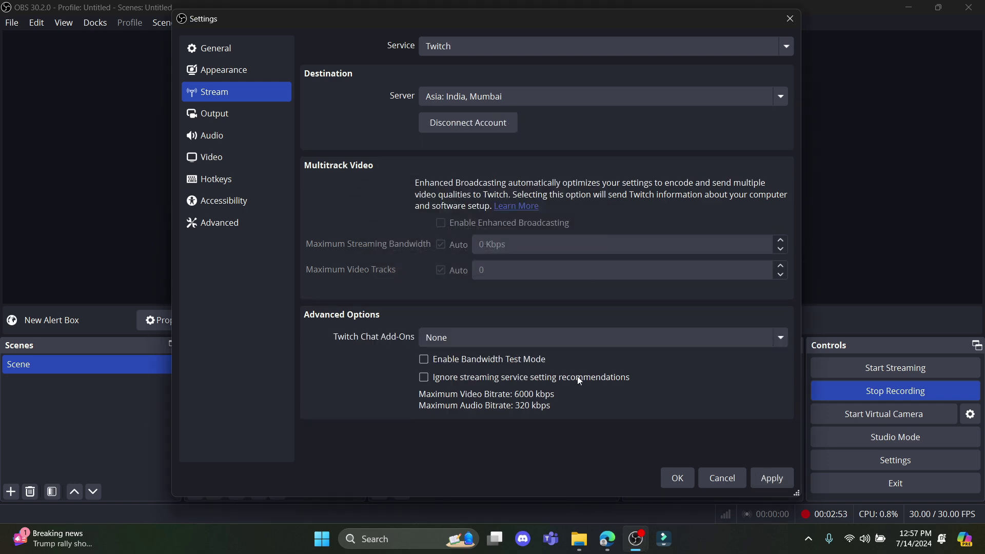
left_click(769, 479)
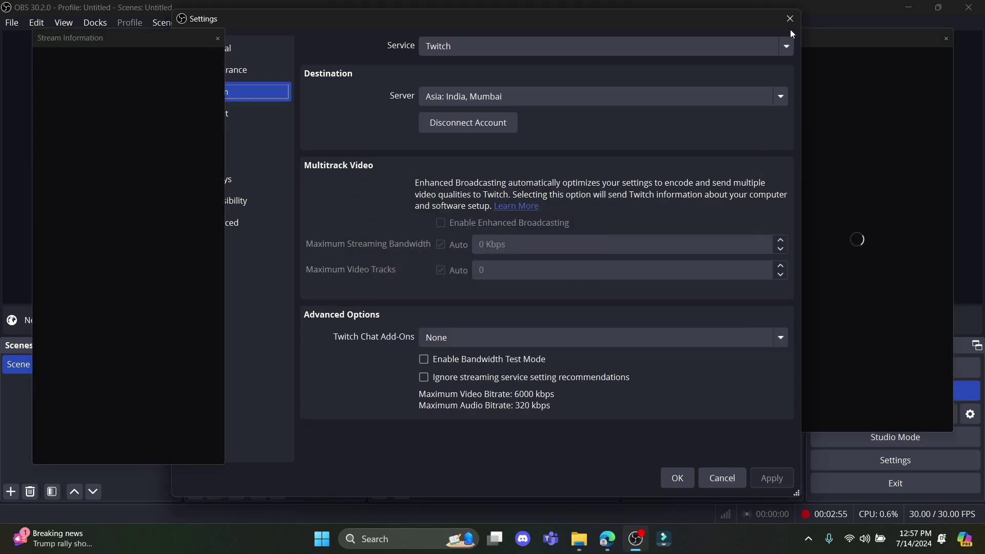
Close Settings, drag the Chat dock left off the Controls, and start streaming
left_click(790, 19)
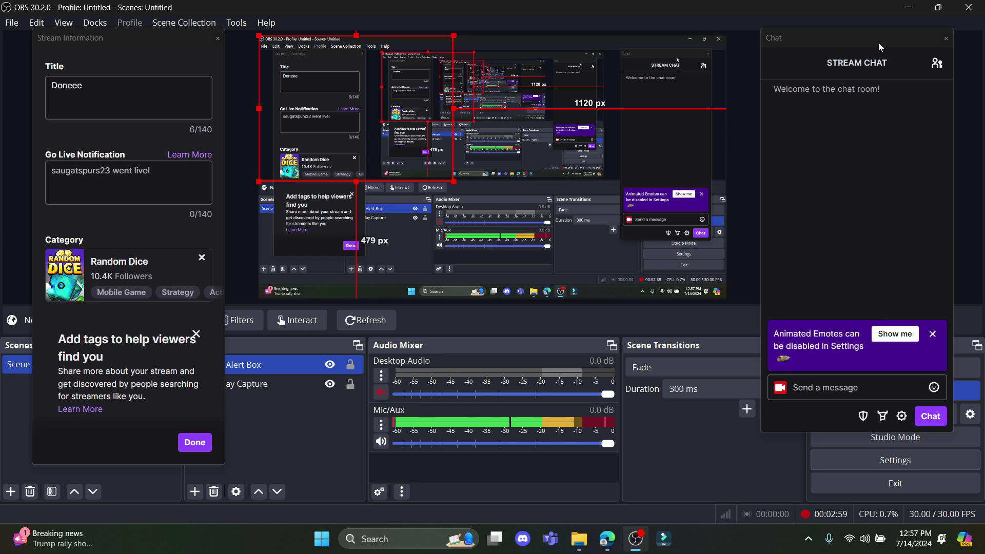
left_click_drag(878, 42, 699, 37)
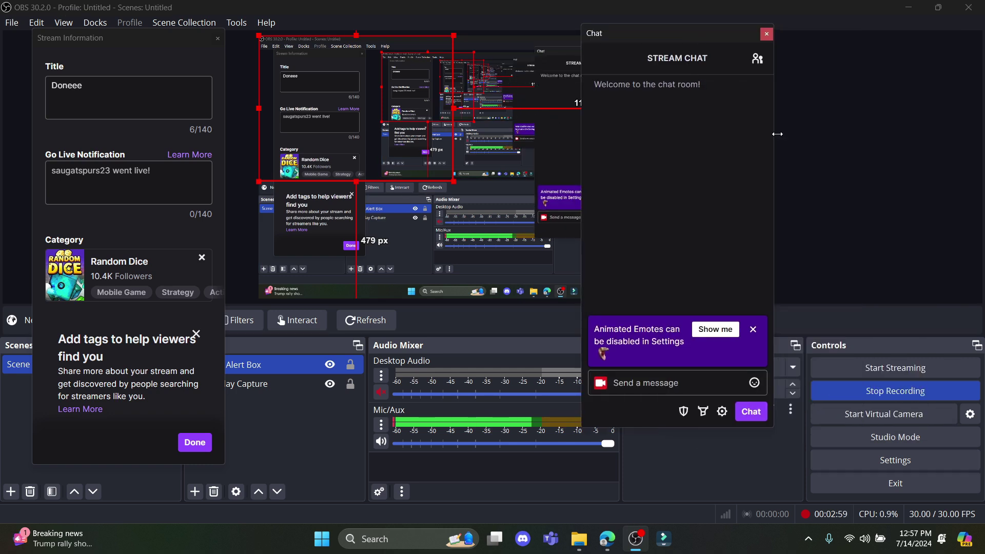
left_click(902, 373)
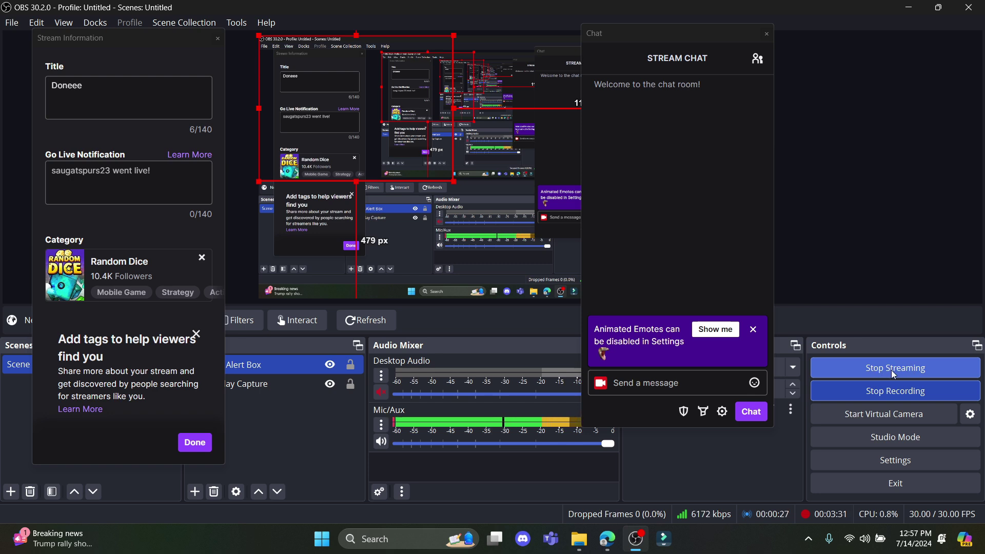
End the Twitch live stream with Stop Streaming in the Controls dock
left_click(885, 371)
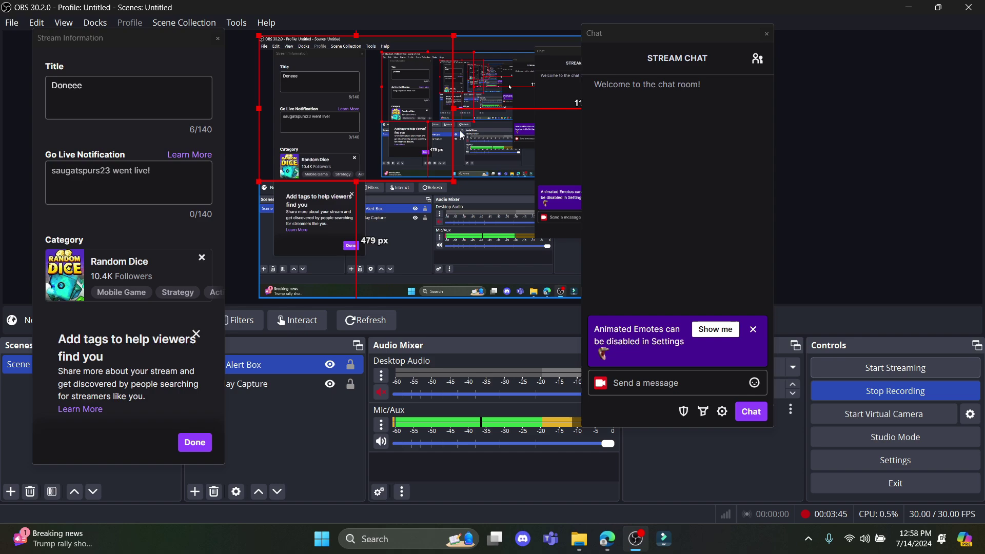
Minimize the OBS, Twitch browser and Google Sheets windows to reveal the desktop
left_click(913, 7)
left_click(914, 8)
left_click(913, 7)
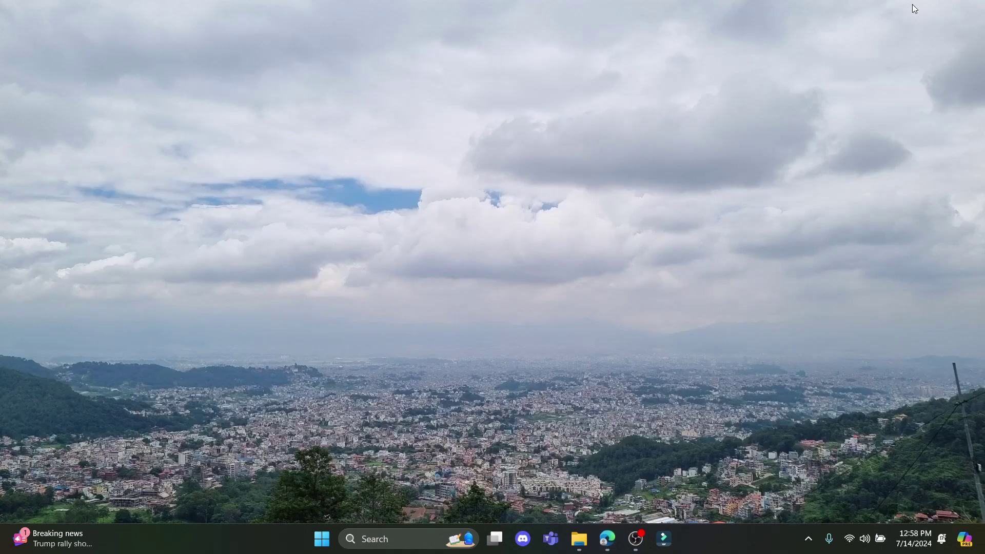